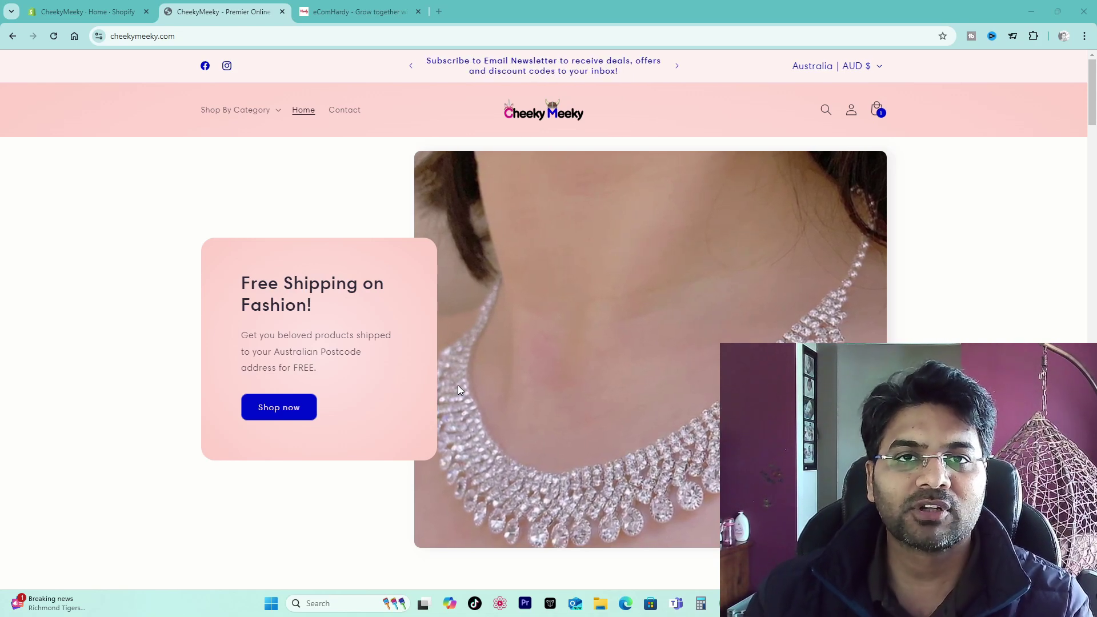
- Scroll the cheekymeeky.com homepage down to Featured products and the orange lace dress at $65.99 AUD
{"action": "scroll", "coordinate": [420, 451], "scroll_direction": "down", "scroll_amount": 5}
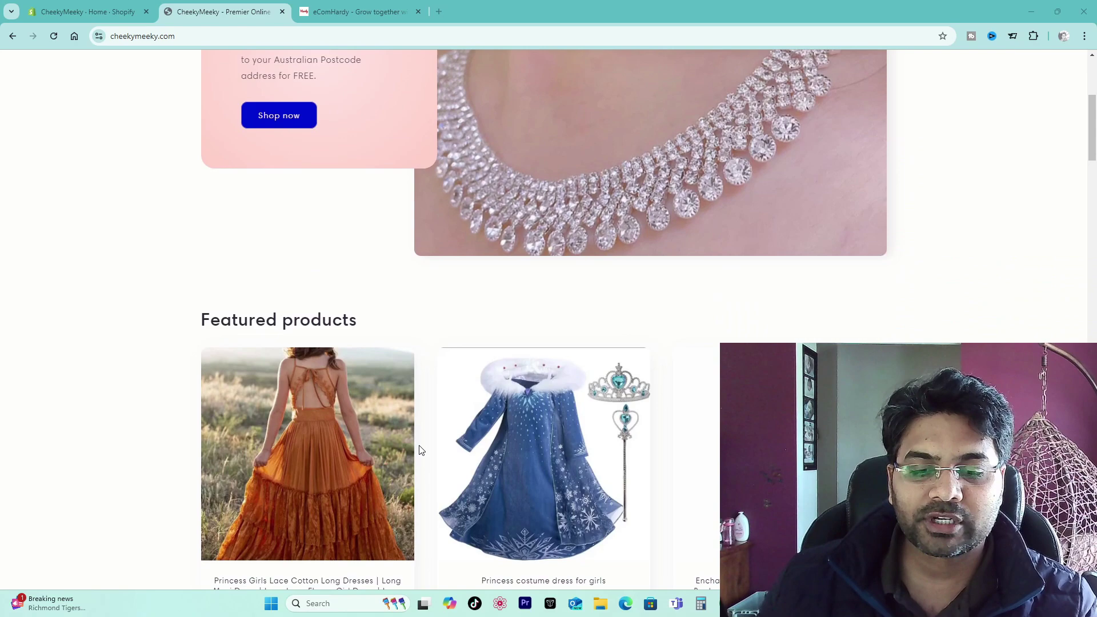
{"action": "scroll", "coordinate": [420, 451], "scroll_direction": "down", "scroll_amount": 3}
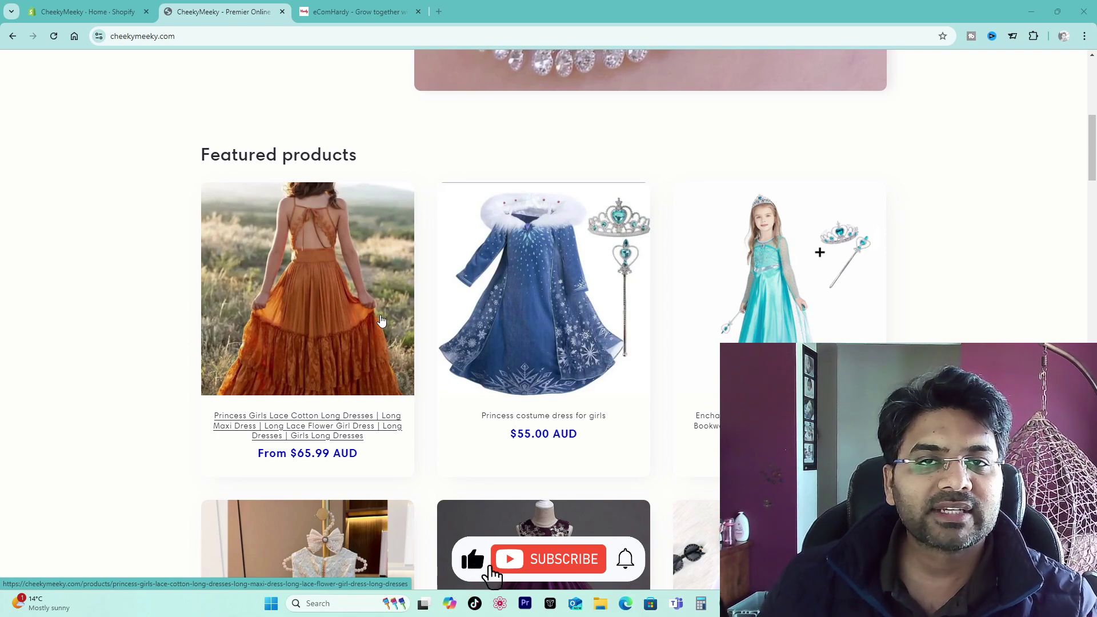
{"action": "left_click", "coordinate": [284, 330]}
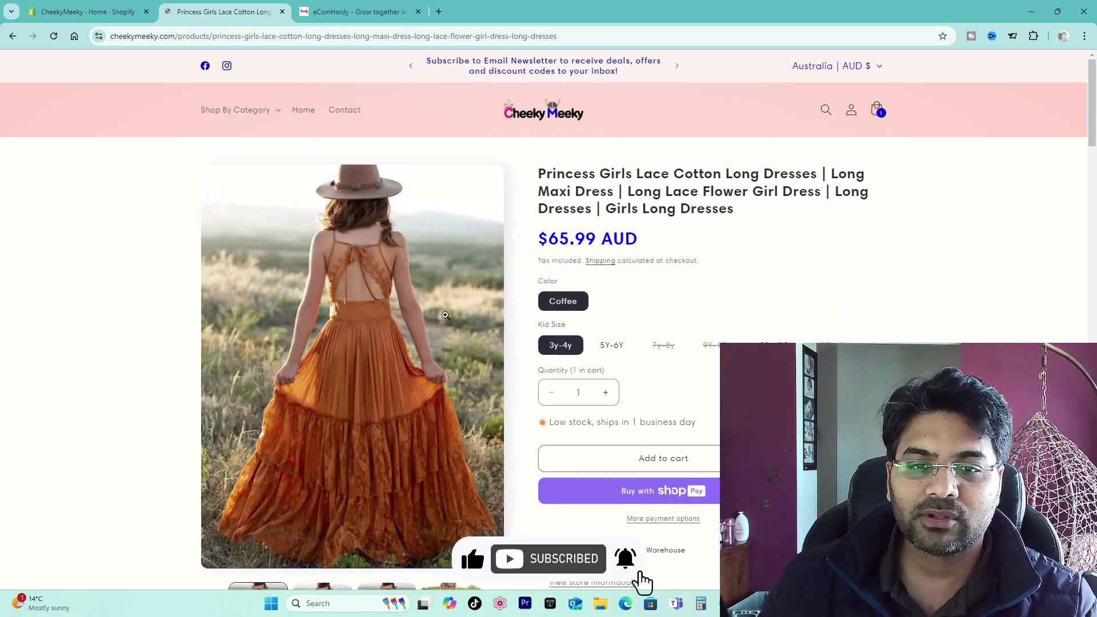
{"action": "scroll", "coordinate": [553, 270], "scroll_direction": "down", "scroll_amount": 5}
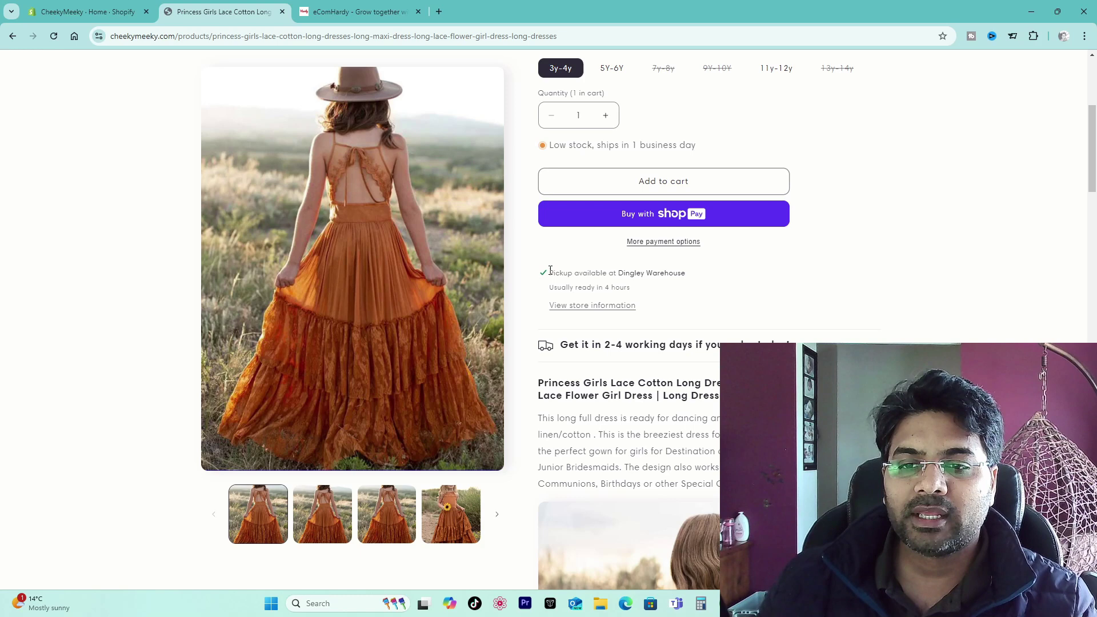
{"action": "left_click_drag", "start_coordinate": [551, 270], "coordinate": [719, 276]}
{"action": "left_click", "coordinate": [682, 306]}
{"action": "left_click_drag", "start_coordinate": [553, 272], "coordinate": [686, 275]}
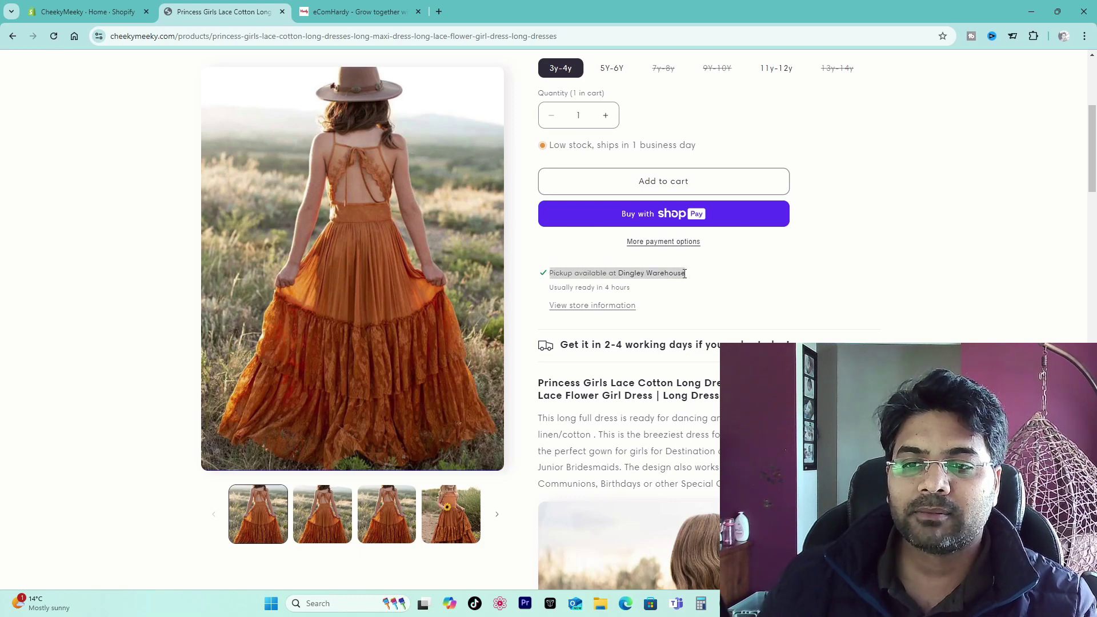
{"action": "left_click", "coordinate": [626, 276]}
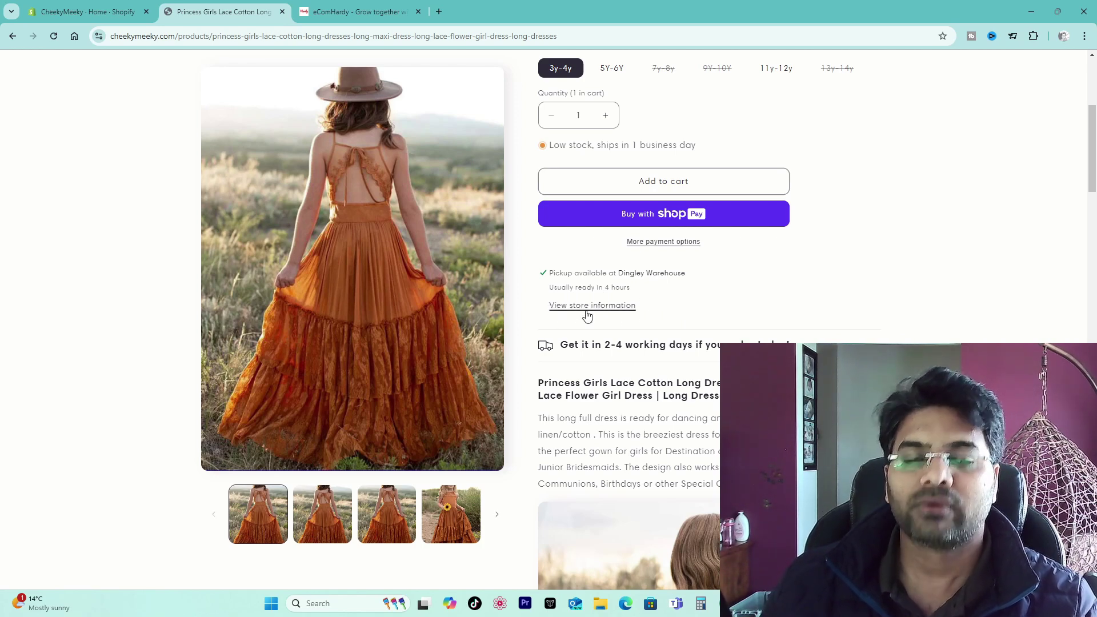
{"action": "scroll", "coordinate": [704, 371], "scroll_direction": "up", "scroll_amount": 1}
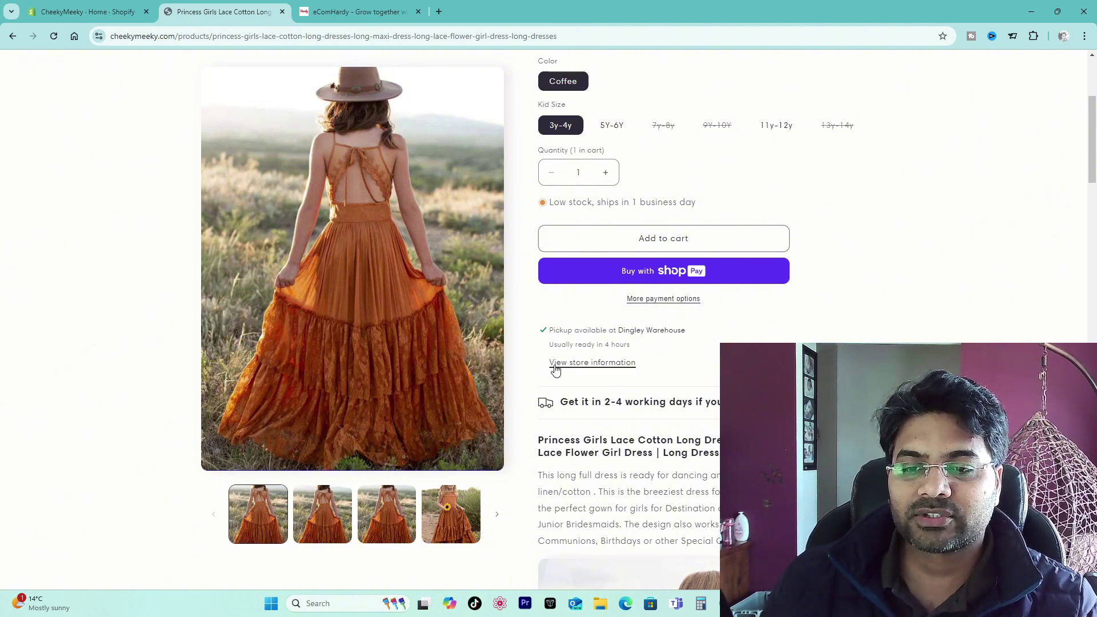
- Inspect and close the Dingley Warehouse pickup store details, then switch to the eComHardy tab
{"action": "left_click", "coordinate": [610, 363]}
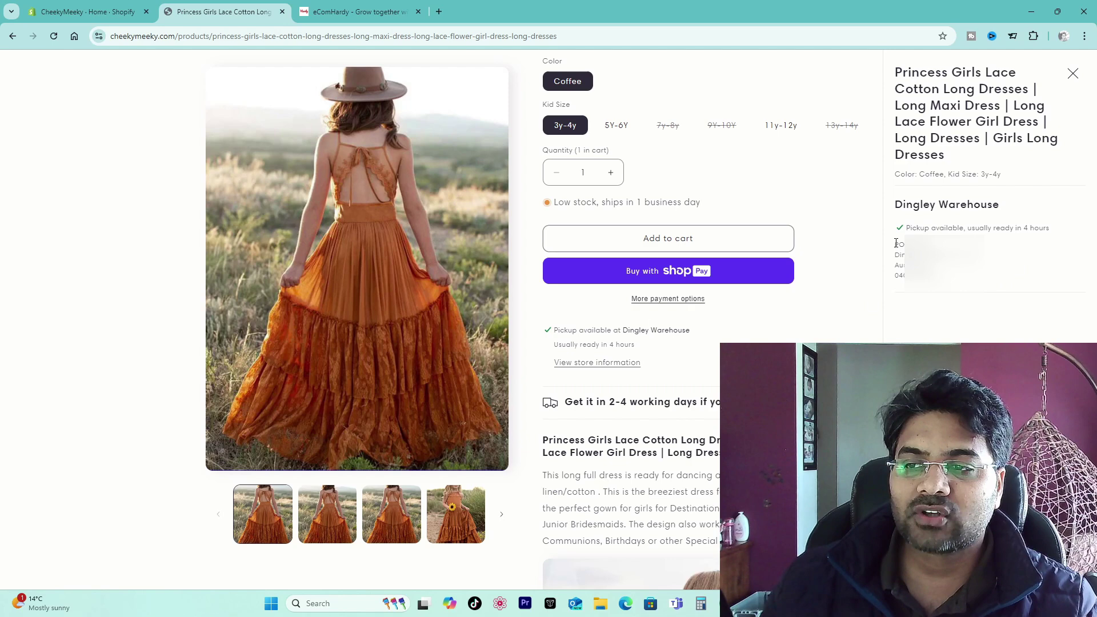
{"action": "left_click_drag", "start_coordinate": [896, 243], "coordinate": [981, 284]}
{"action": "left_click", "coordinate": [904, 265]}
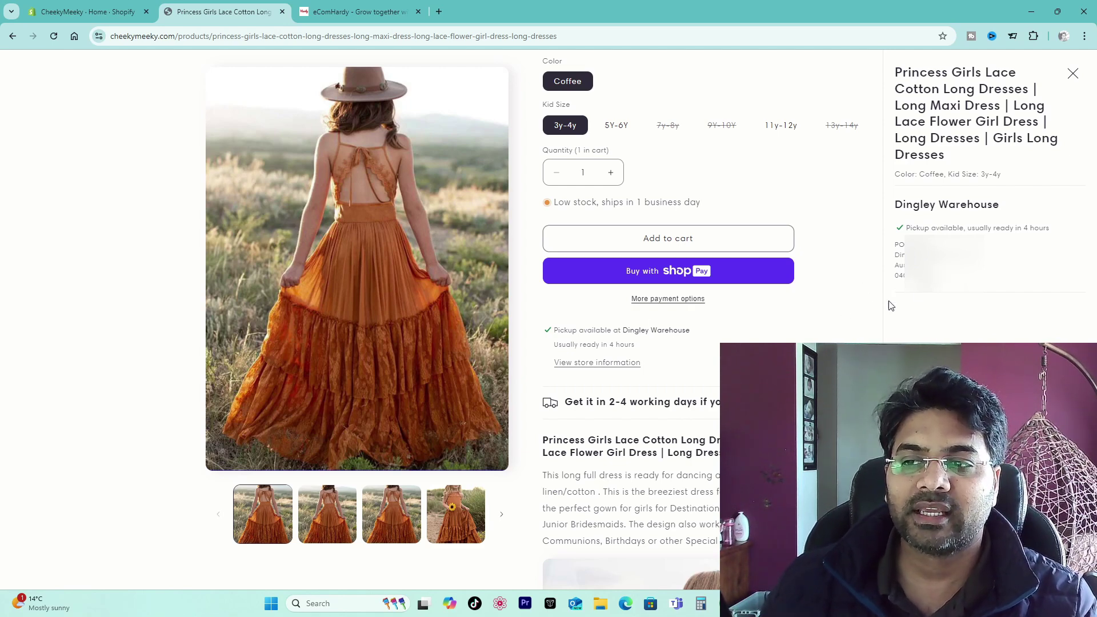
{"action": "left_click", "coordinate": [846, 324]}
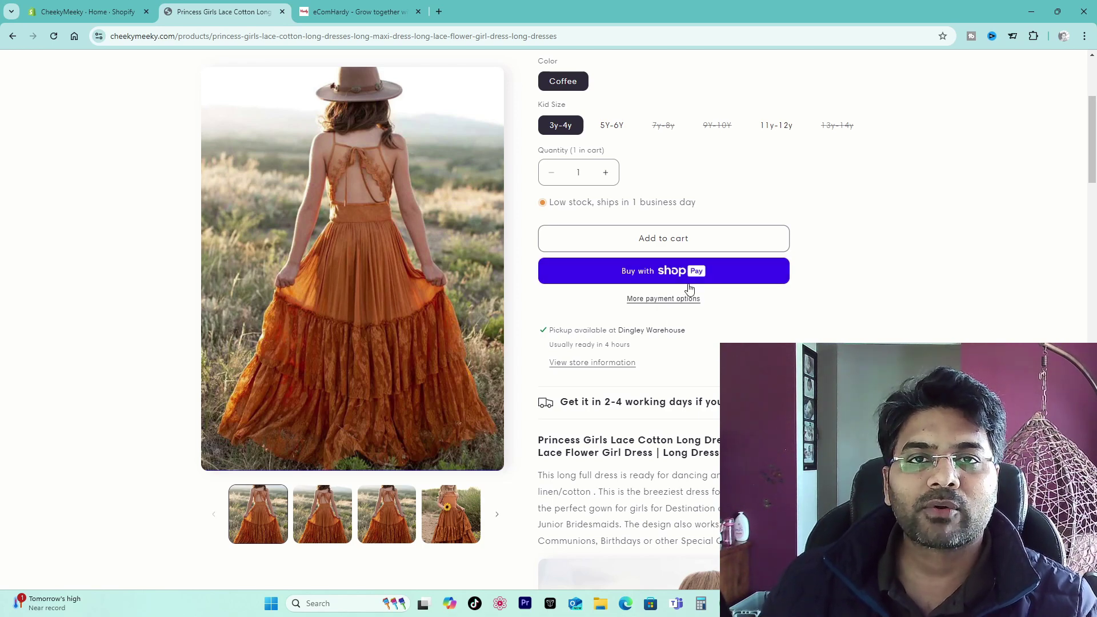
{"action": "left_click", "coordinate": [324, 12]}
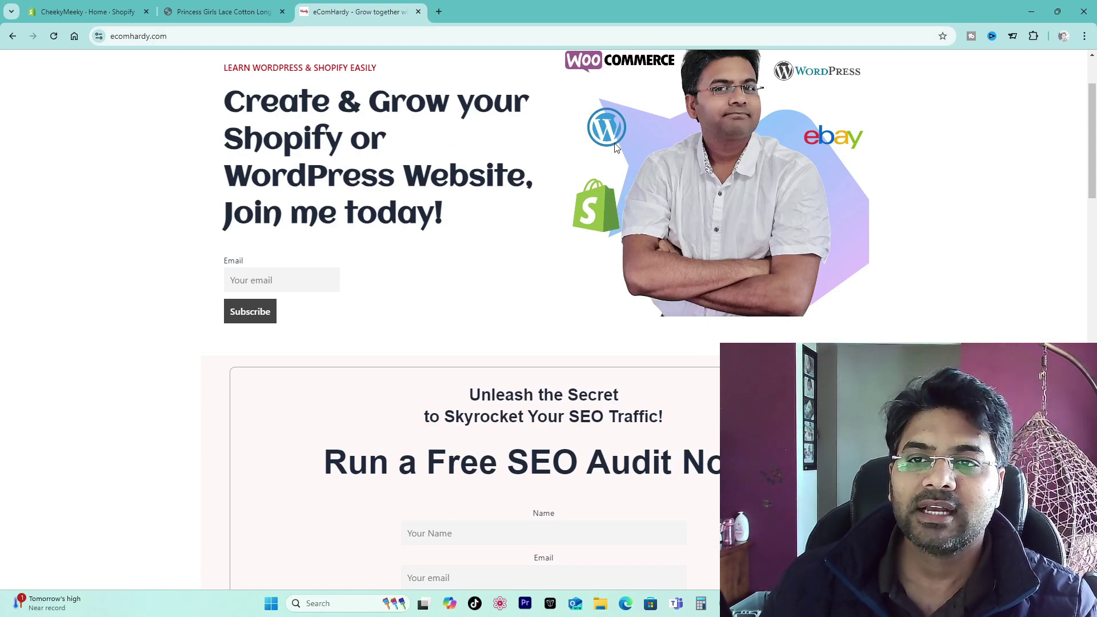
- Search the ecomHardy site for 'css' from the header search box
{"action": "scroll", "coordinate": [618, 147], "scroll_direction": "up", "scroll_amount": 2}
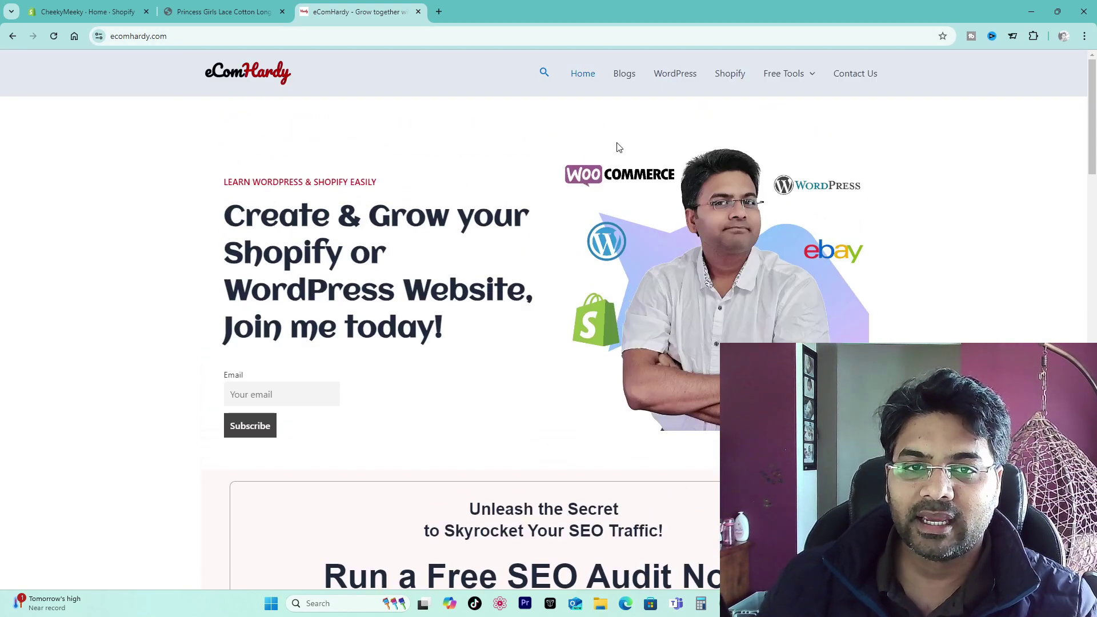
{"action": "left_click", "coordinate": [543, 73]}
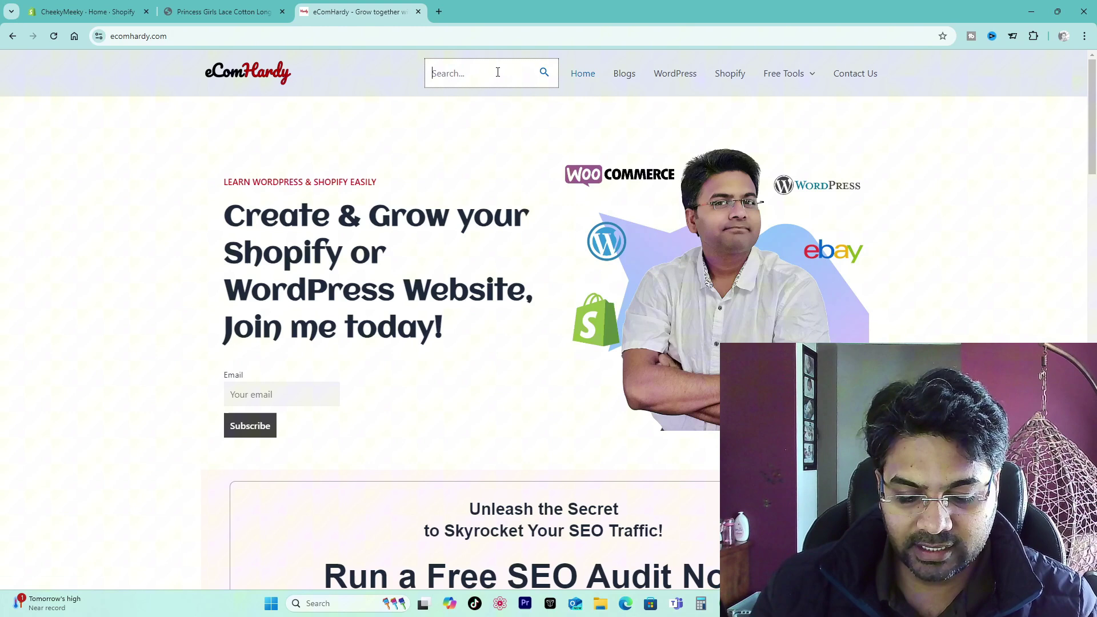
{"action": "type", "text": "css"}
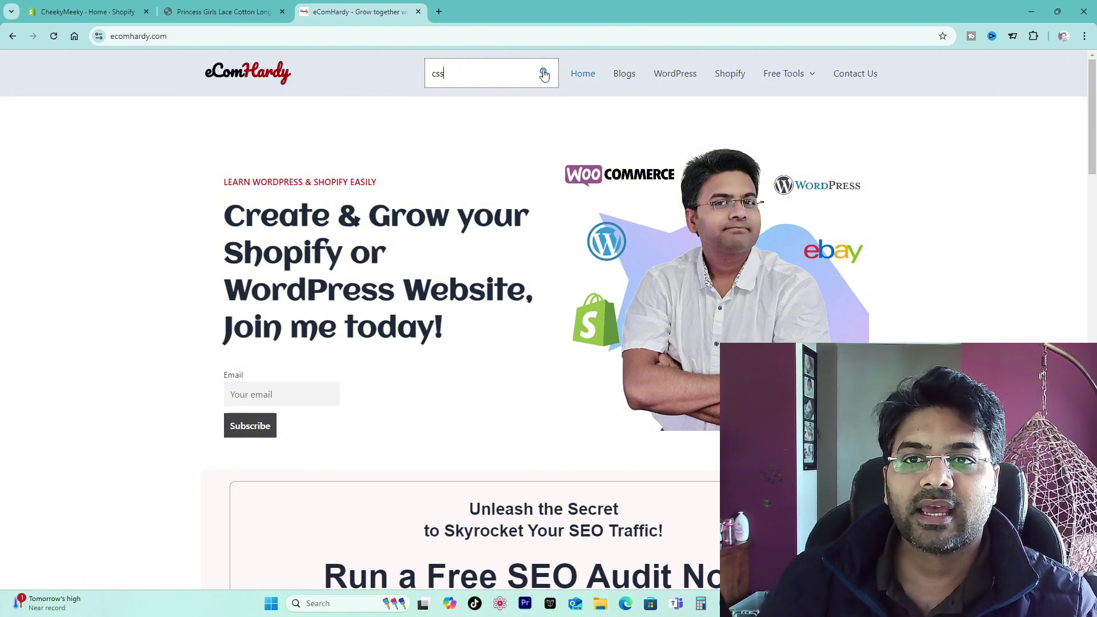
{"action": "left_click", "coordinate": [544, 74]}
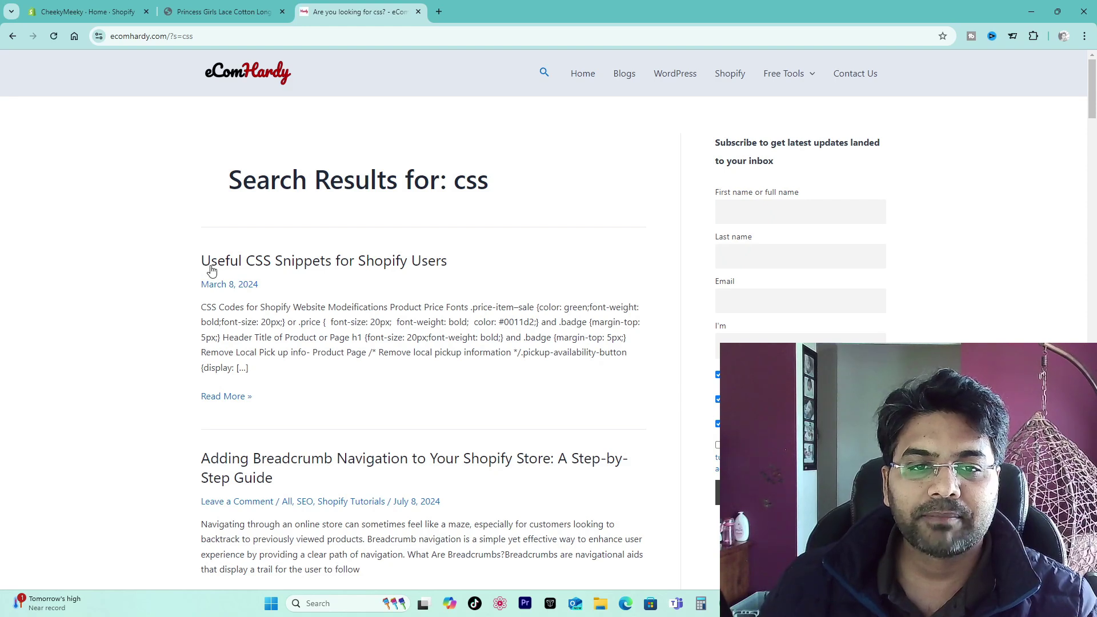
- Open the 'Useful CSS Snippets for Shopify Users' post and read its introduction
{"action": "left_click", "coordinate": [426, 266]}
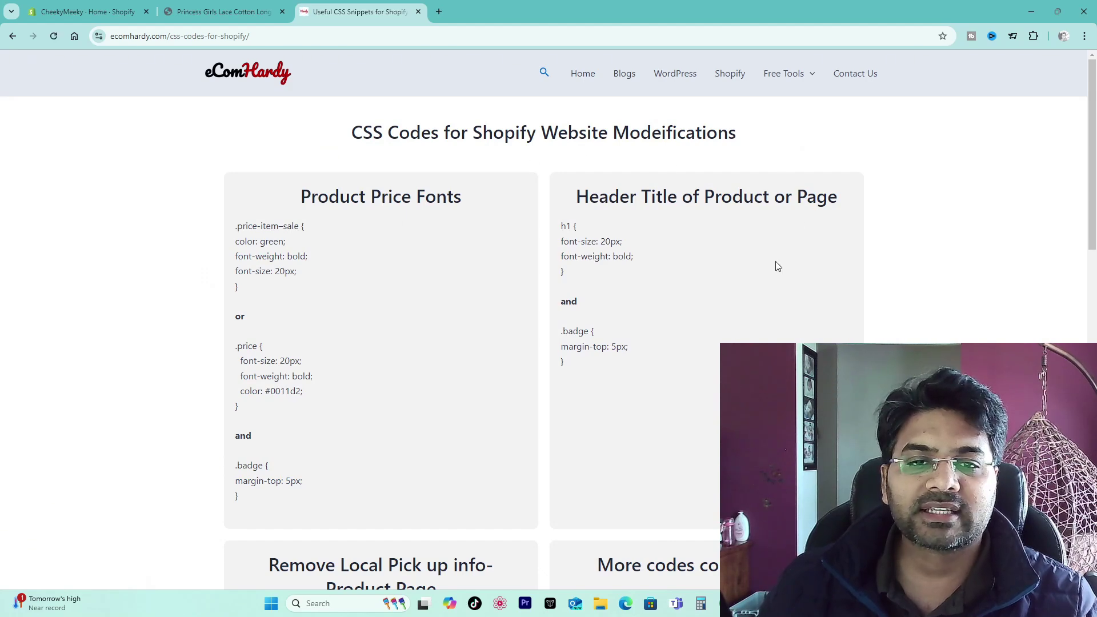
{"action": "scroll", "coordinate": [523, 375], "scroll_direction": "down", "scroll_amount": 5}
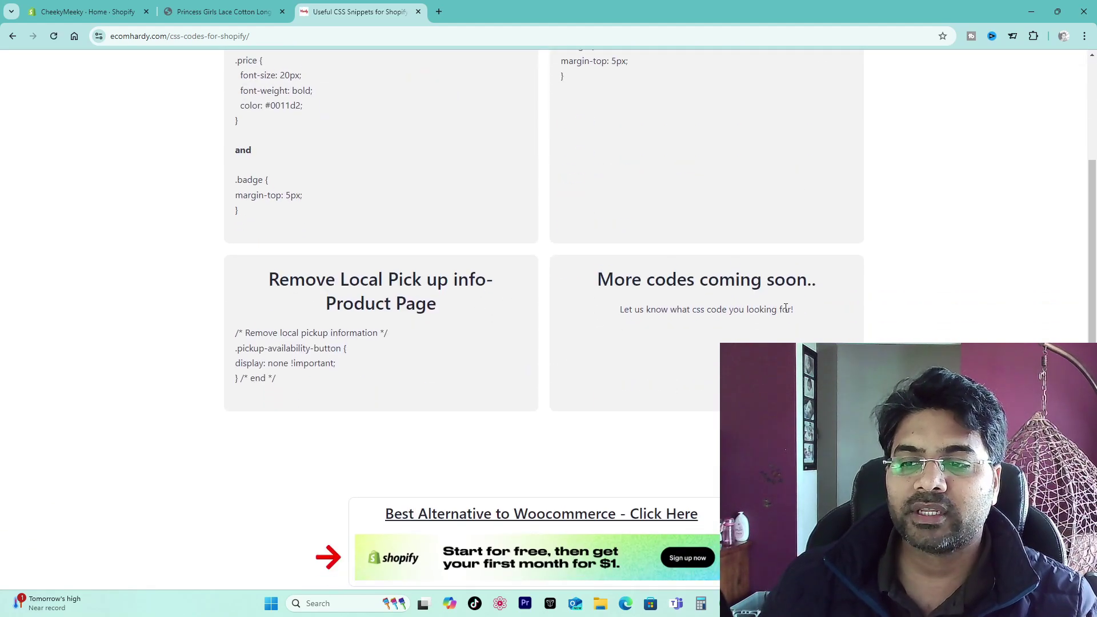
{"action": "left_click_drag", "start_coordinate": [797, 314], "coordinate": [761, 309]}
{"action": "left_click", "coordinate": [660, 308]}
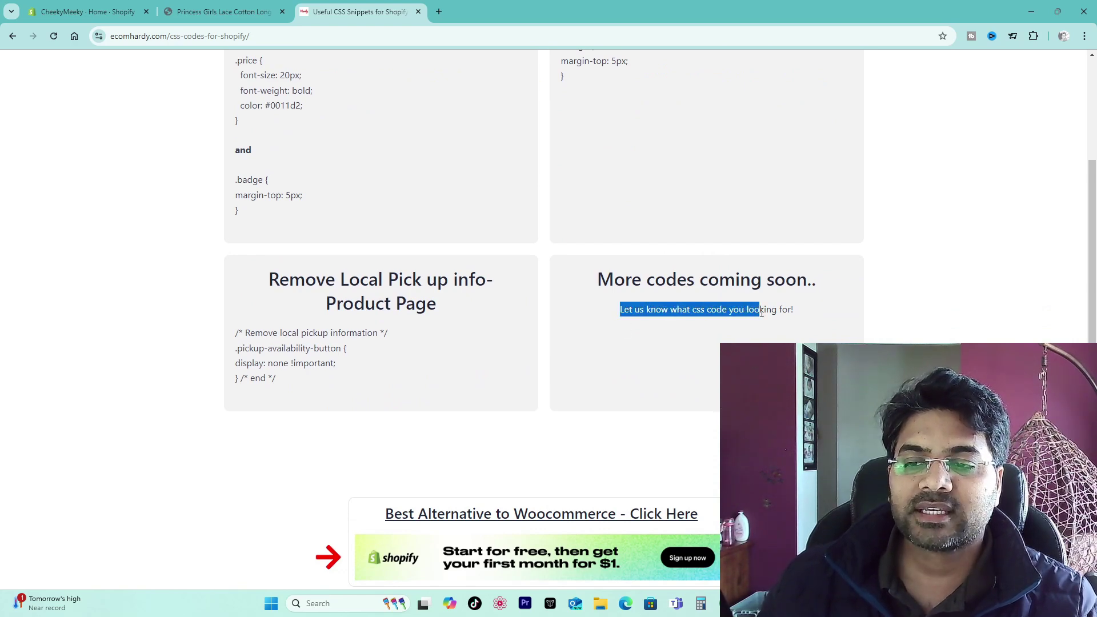
{"action": "left_click", "coordinate": [771, 311]}
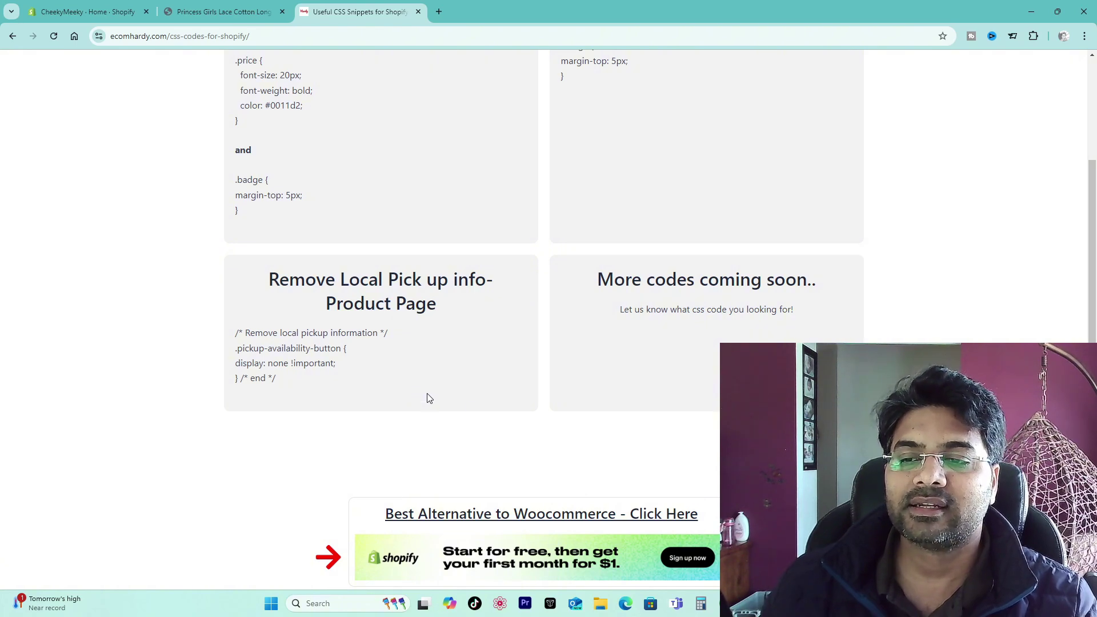
- Select the 'Remove Local Pick up info' CSS code and try to copy it
{"action": "left_click_drag", "start_coordinate": [269, 279], "coordinate": [505, 331]}
{"action": "left_click", "coordinate": [288, 303]}
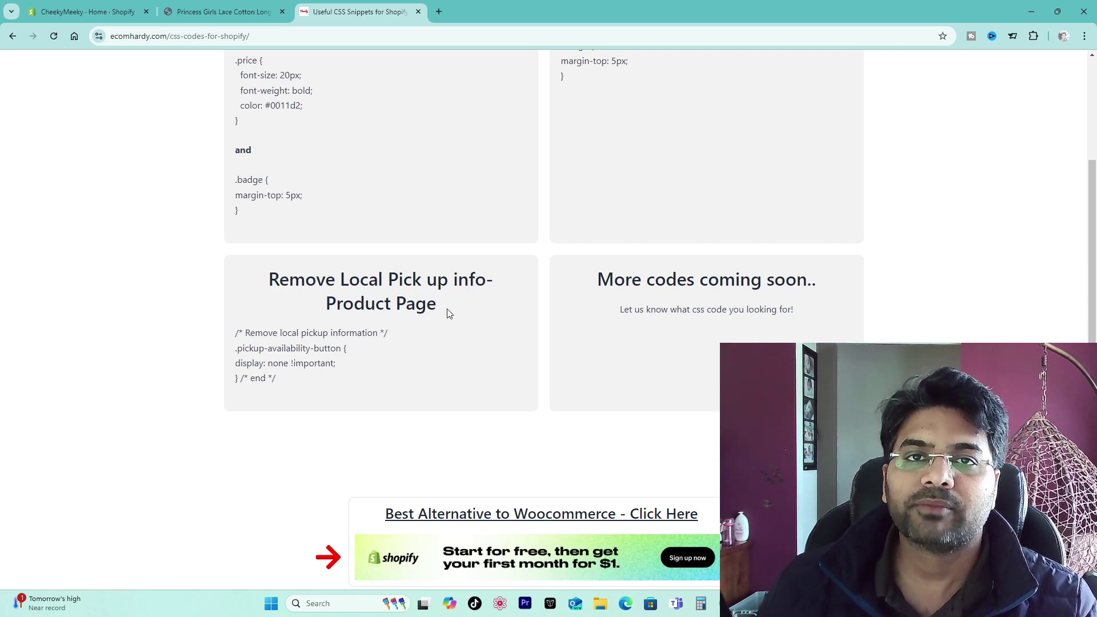
{"action": "left_click_drag", "start_coordinate": [234, 330], "coordinate": [278, 384]}
{"action": "key", "text": "ctrl+c"}
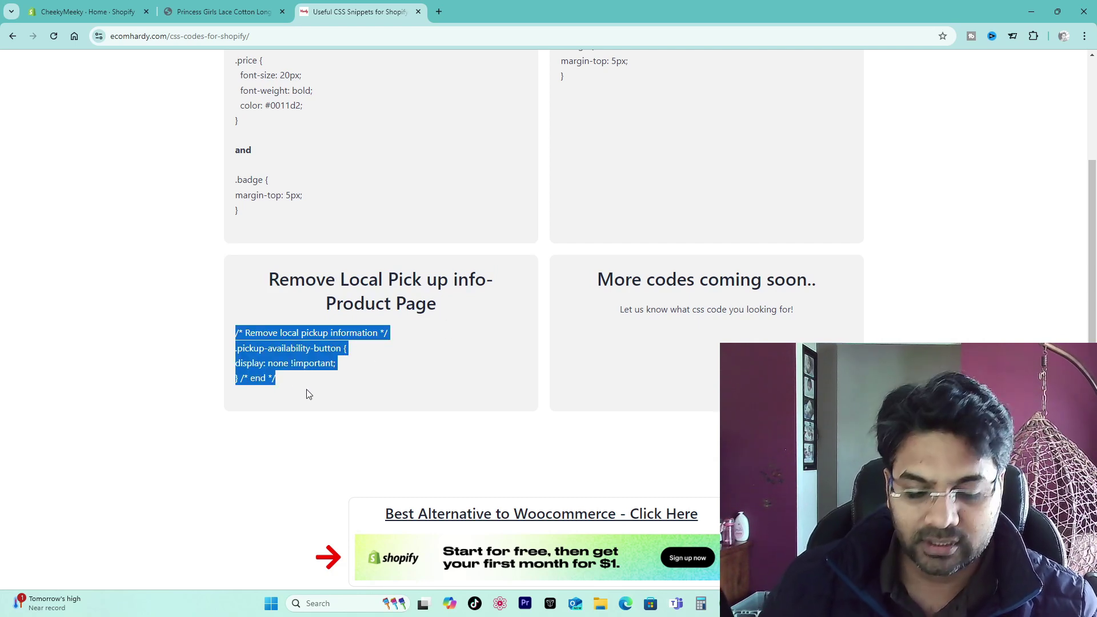
{"action": "right_click", "coordinate": [314, 379]}
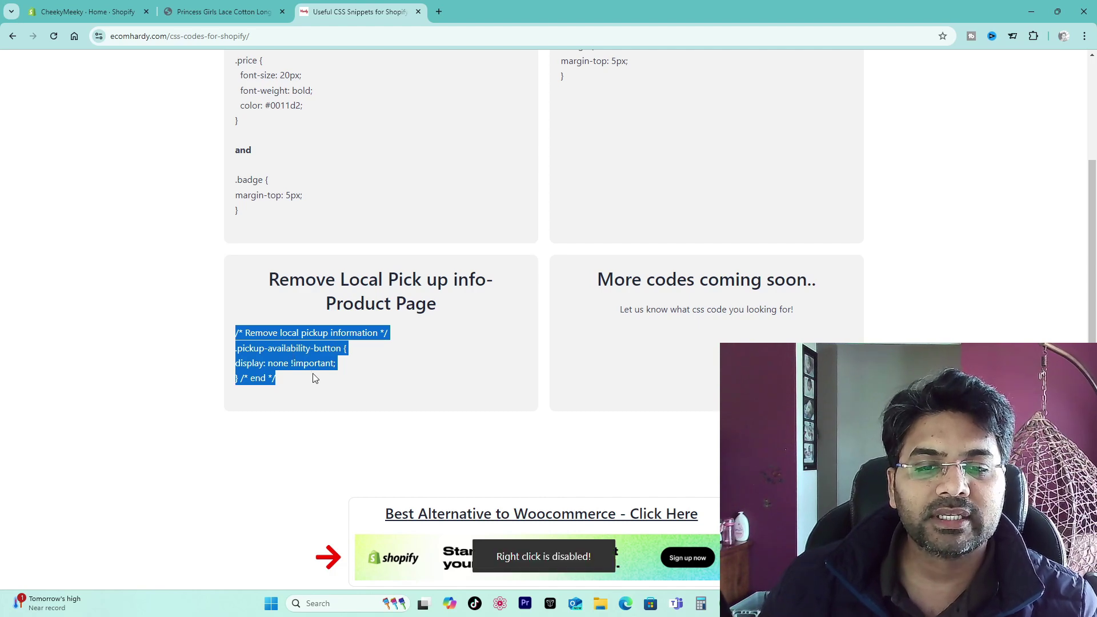
{"action": "right_click", "coordinate": [293, 347]}
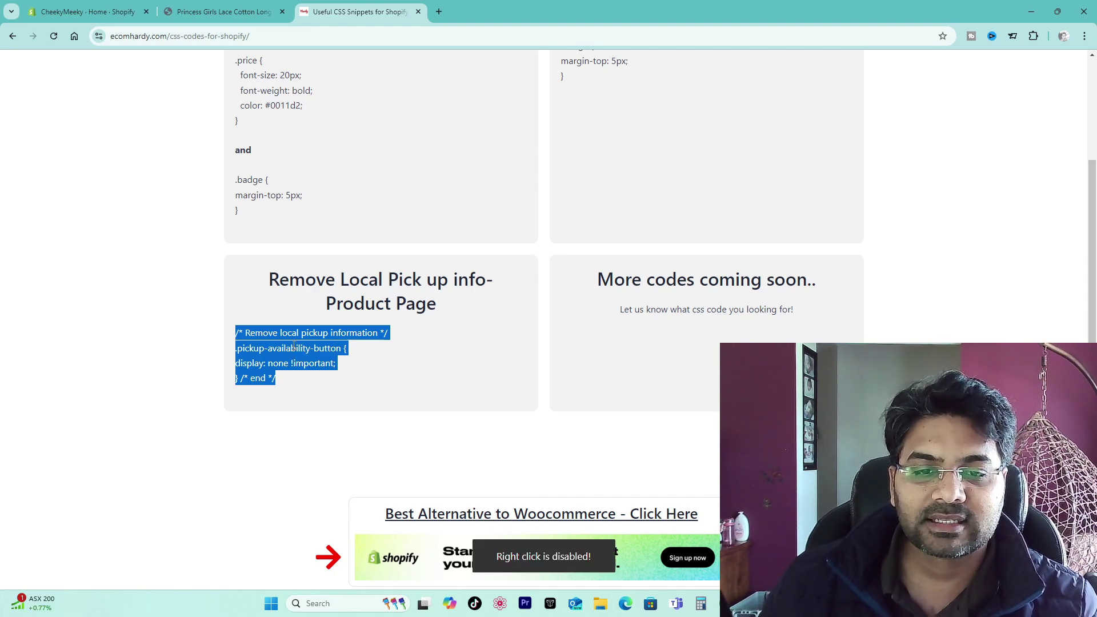
- Open the Sense-original theme editor from Online Store > Themes in Shopify admin
{"action": "left_click", "coordinate": [221, 12]}
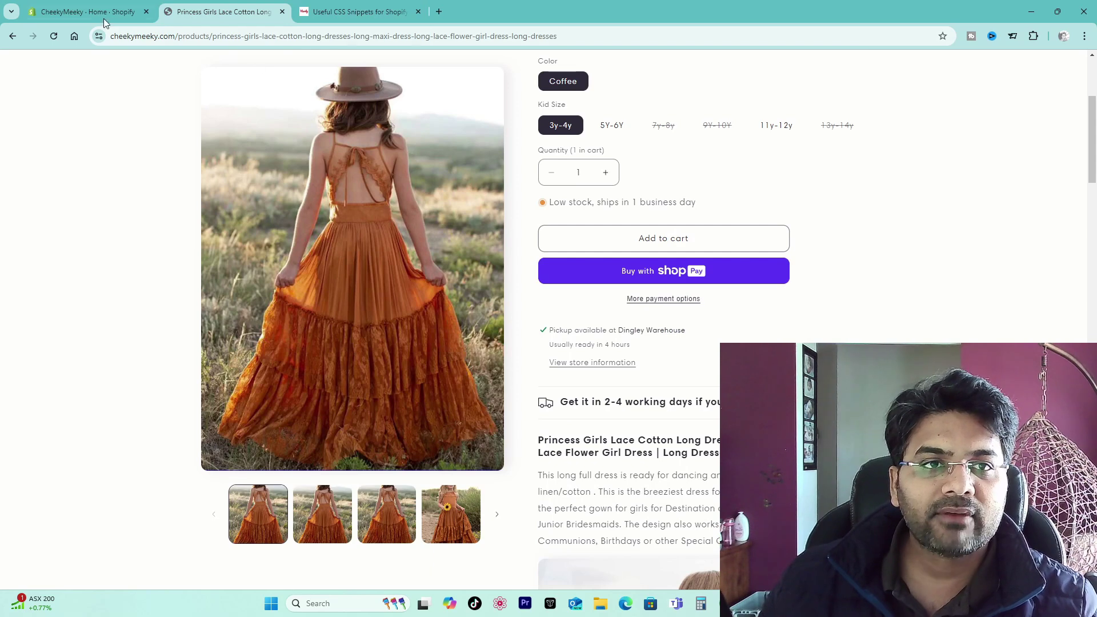
{"action": "left_click", "coordinate": [104, 17]}
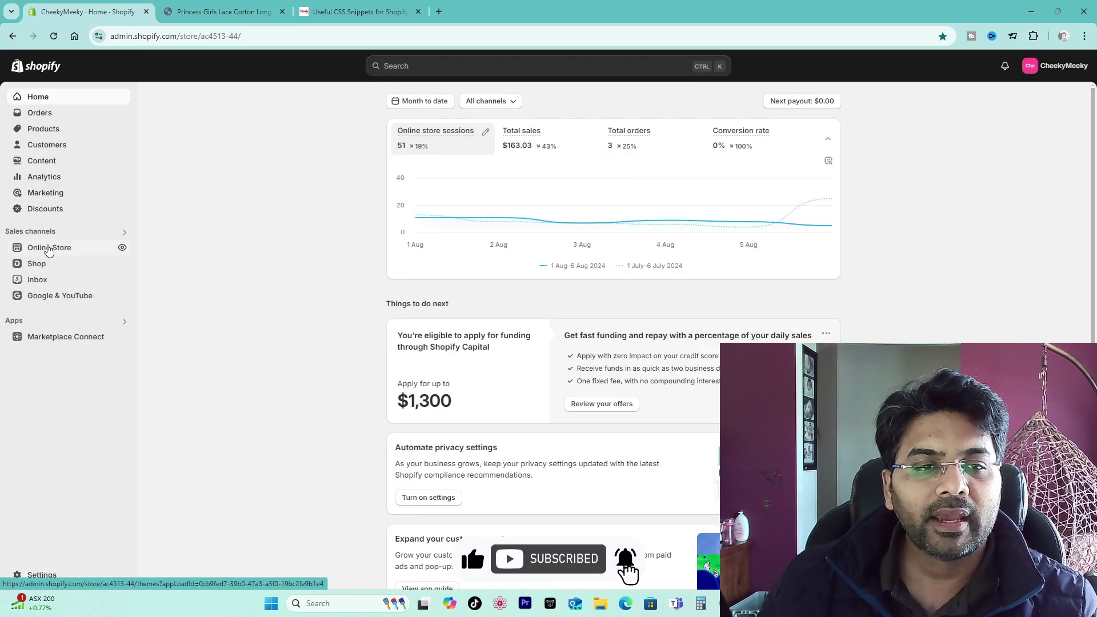
{"action": "left_click", "coordinate": [48, 249]}
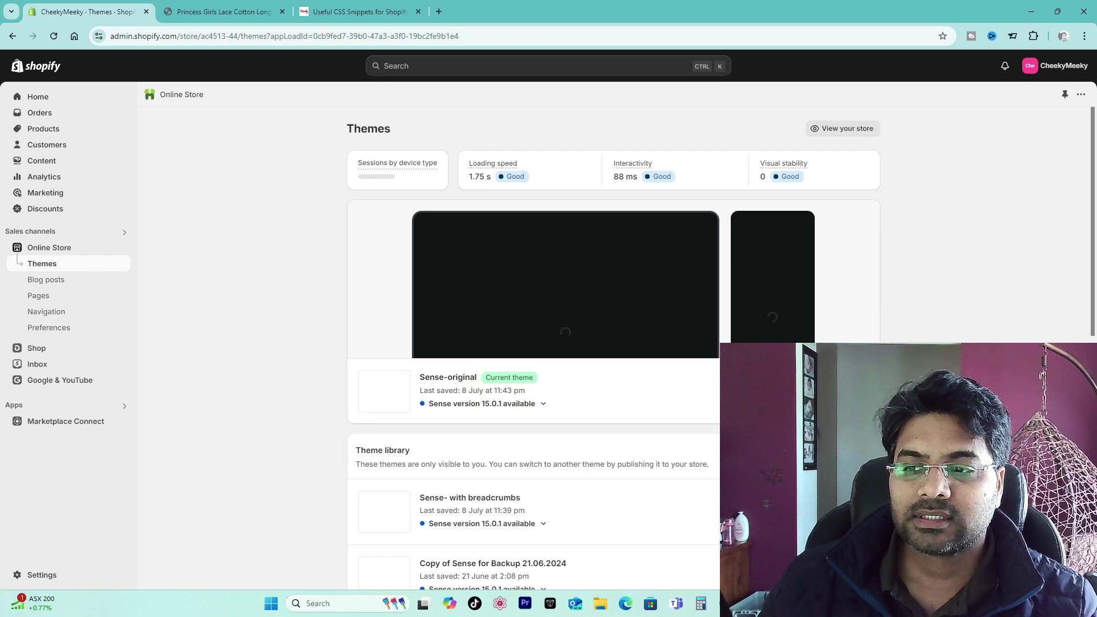
{"action": "left_click", "coordinate": [852, 390]}
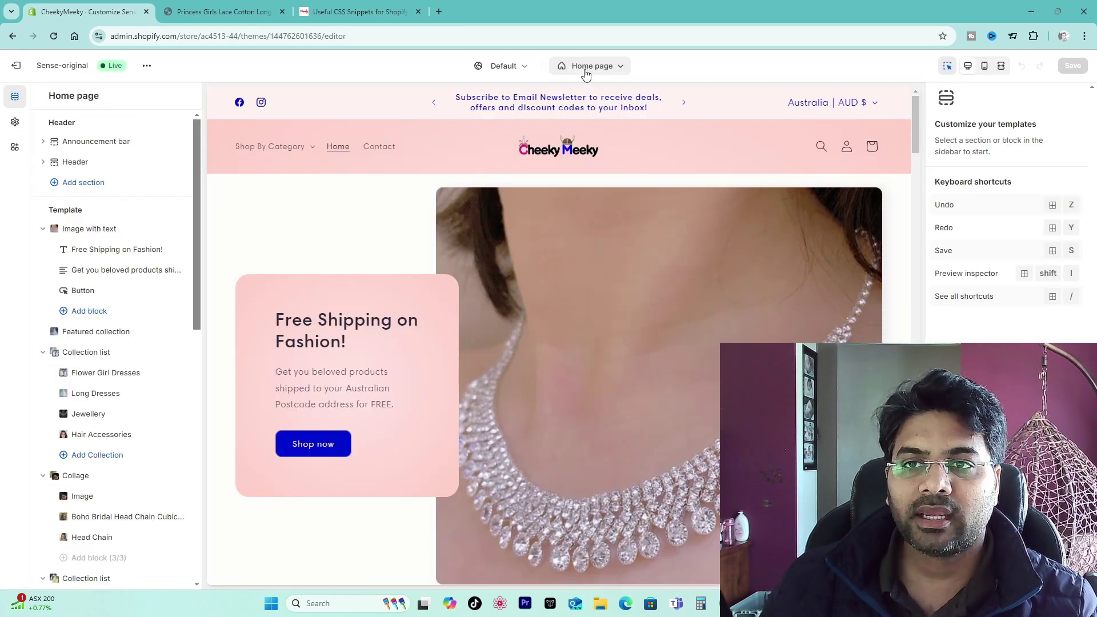
- Preview the Products > Default product template and select its Buy buttons block
{"action": "left_click", "coordinate": [592, 66]}
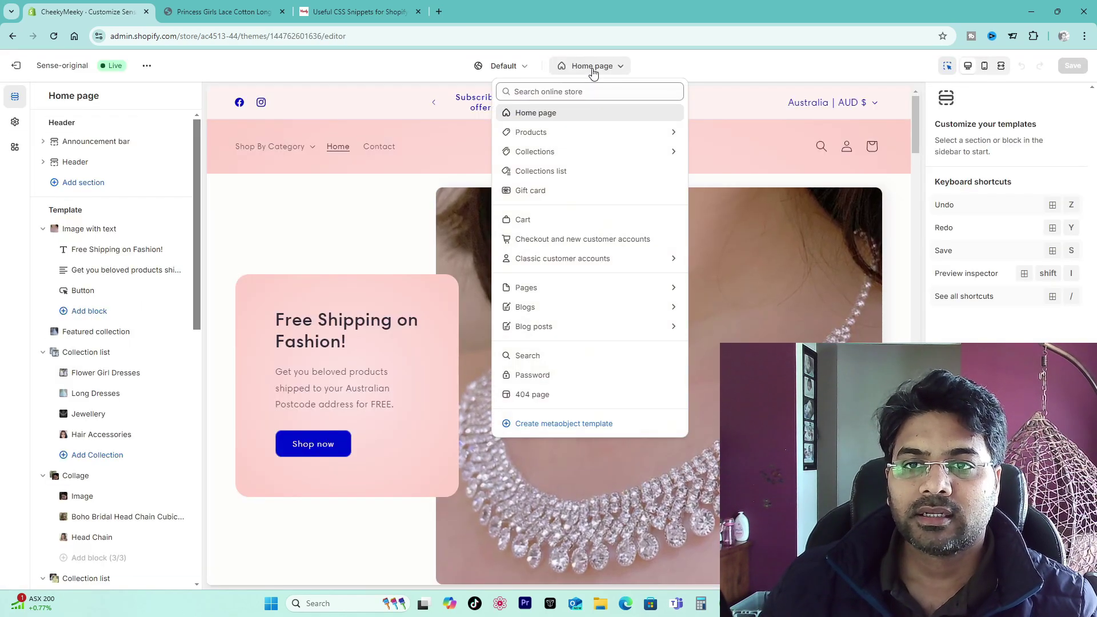
{"action": "left_click", "coordinate": [535, 137]}
{"action": "left_click", "coordinate": [543, 148]}
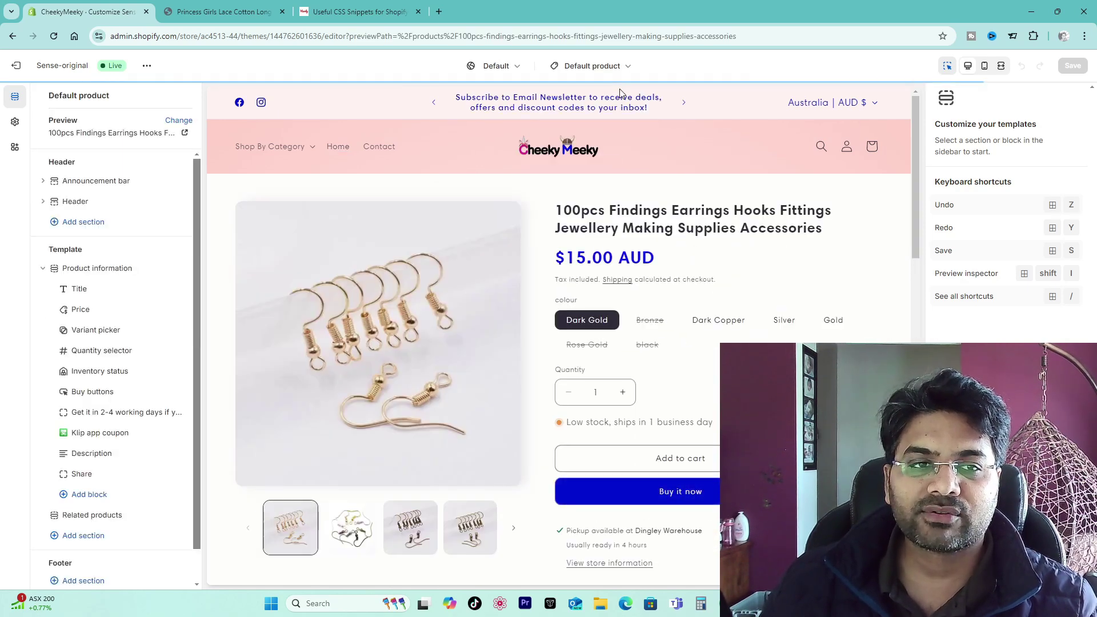
{"action": "scroll", "coordinate": [648, 286], "scroll_direction": "down", "scroll_amount": 10}
{"action": "scroll", "coordinate": [649, 304], "scroll_direction": "up", "scroll_amount": 6}
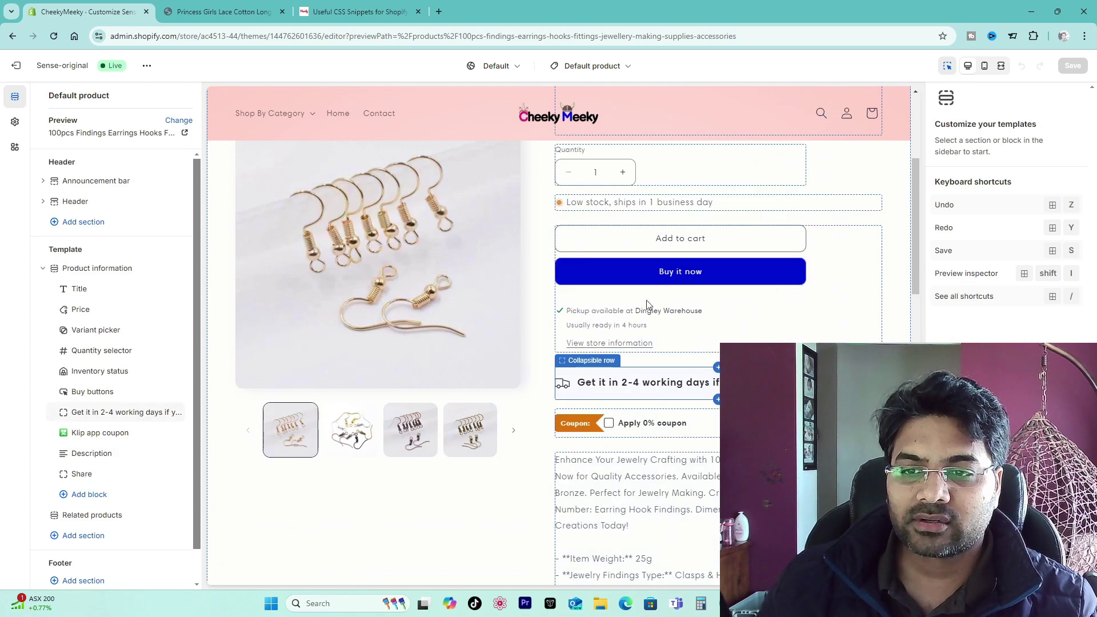
{"action": "left_click", "coordinate": [709, 331]}
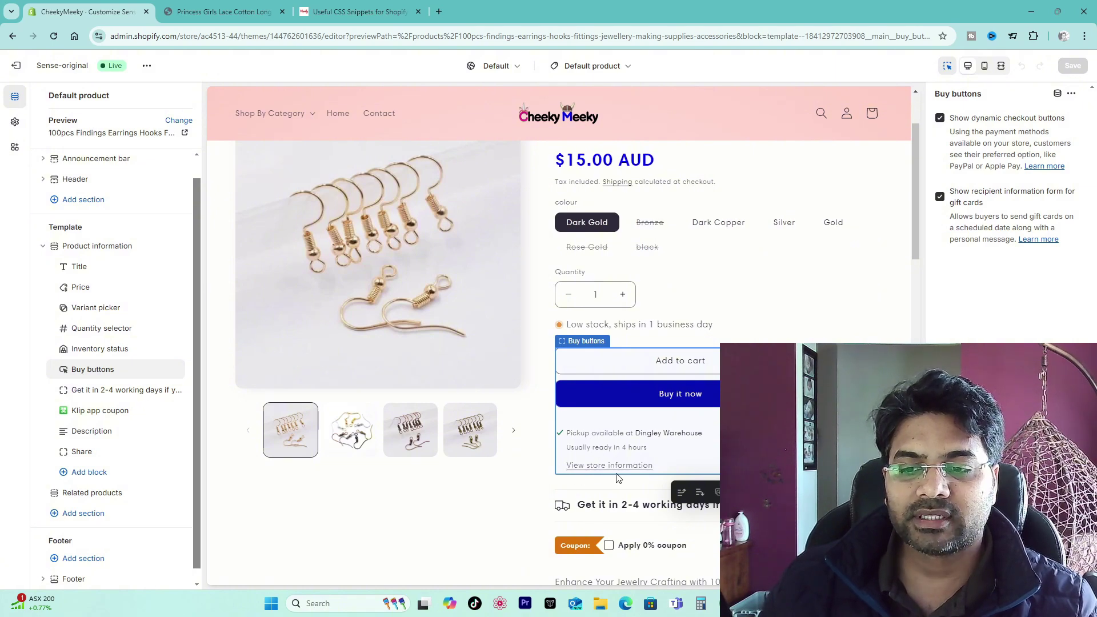
- Paste the pickup-hiding CSS into Theme settings' Custom CSS box and save the theme
{"action": "left_click", "coordinate": [16, 125]}
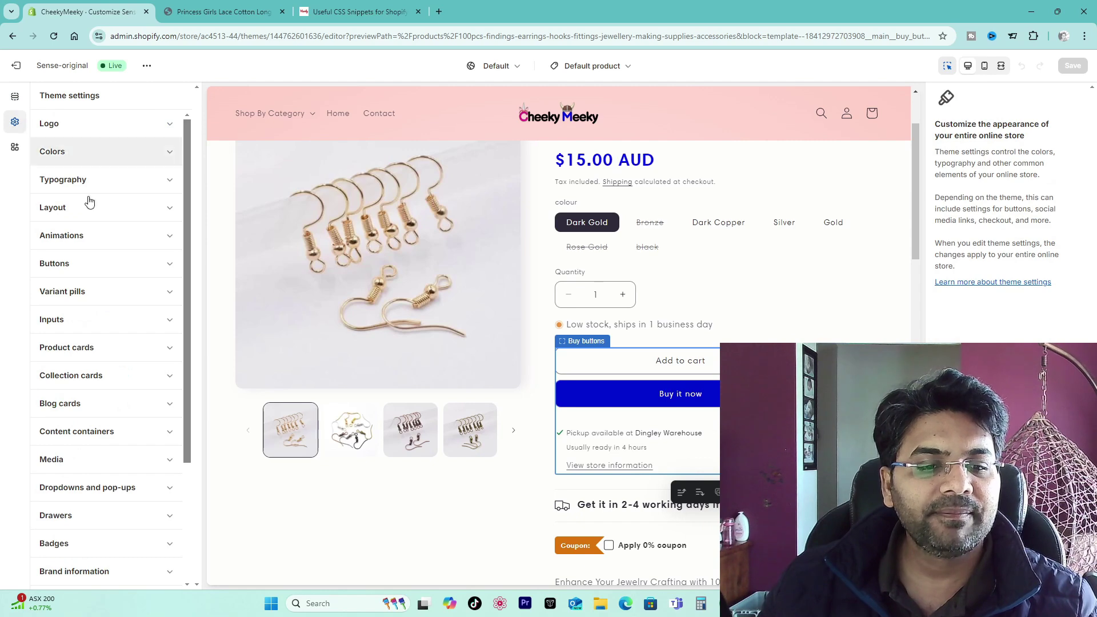
{"action": "scroll", "coordinate": [125, 320], "scroll_direction": "down", "scroll_amount": 3}
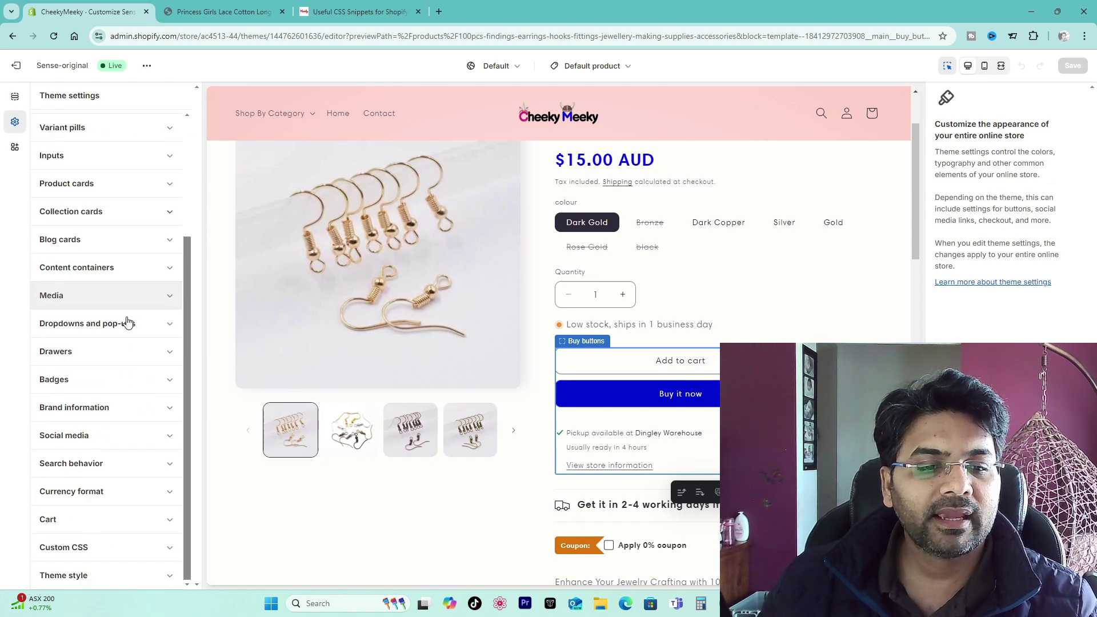
{"action": "left_click", "coordinate": [75, 549]}
{"action": "left_click", "coordinate": [90, 525]}
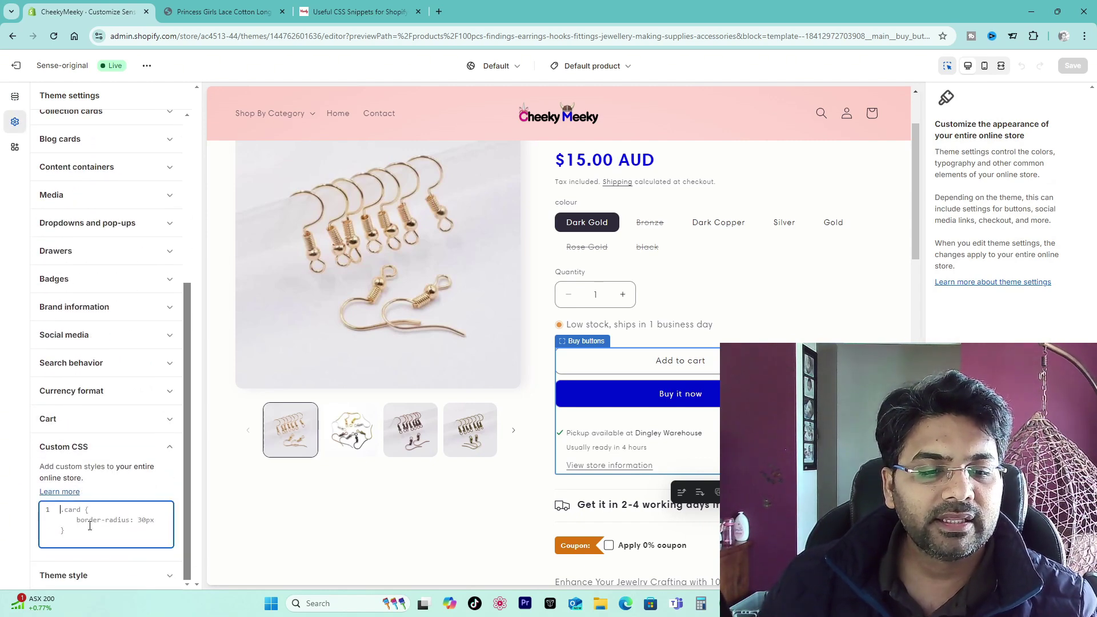
{"action": "key", "text": "ctrl+v"}
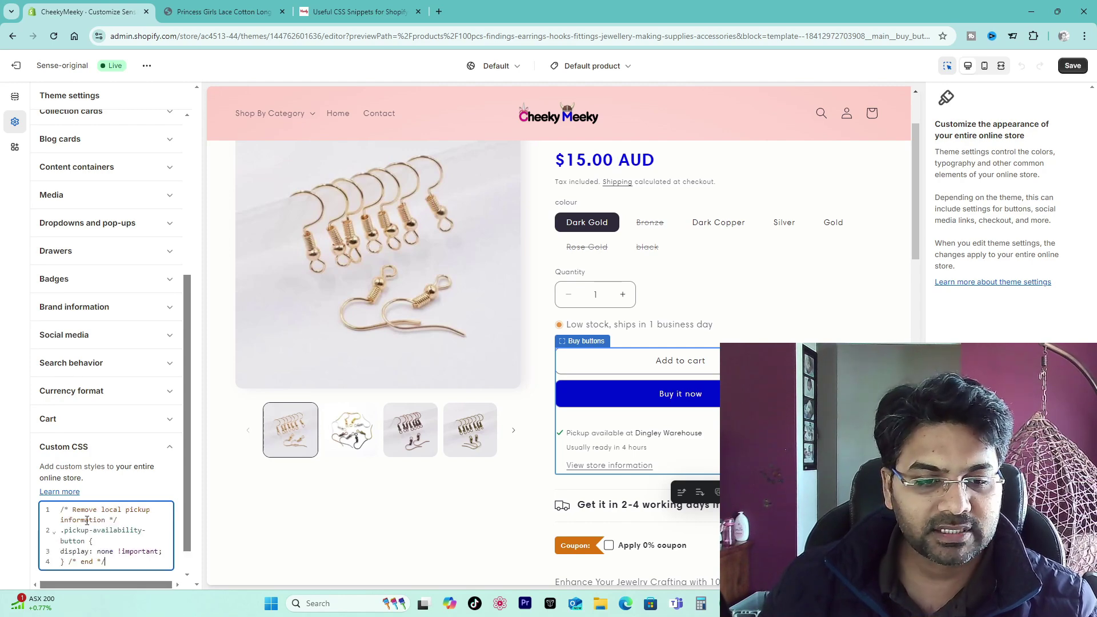
{"action": "left_click", "coordinate": [1073, 65]}
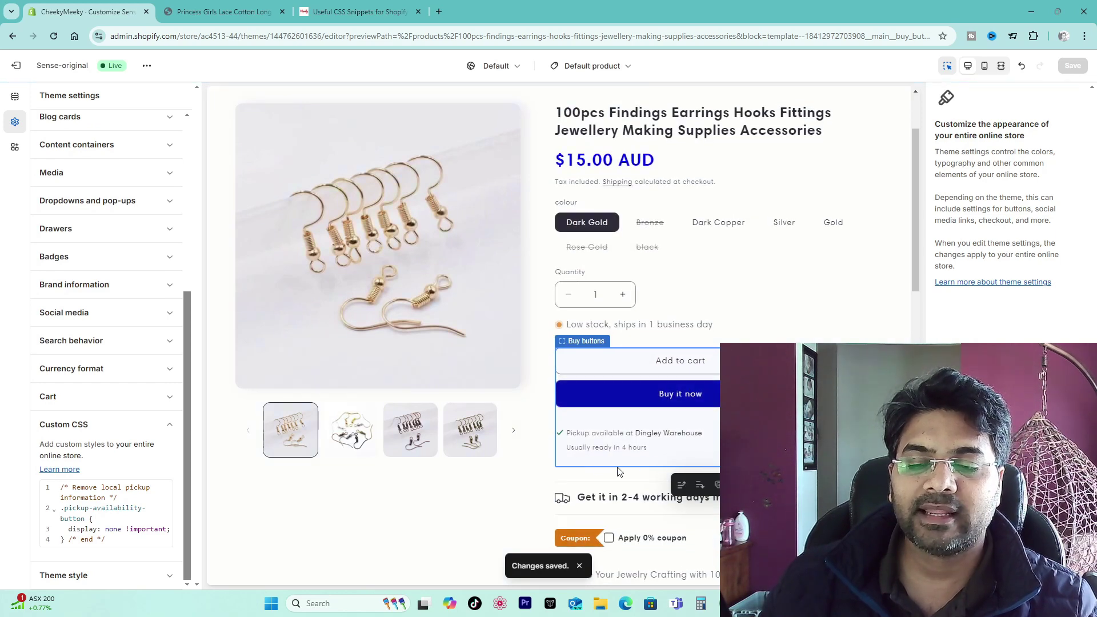
- Reload the lace dress product page and check its pickup area
{"action": "left_click", "coordinate": [208, 8]}
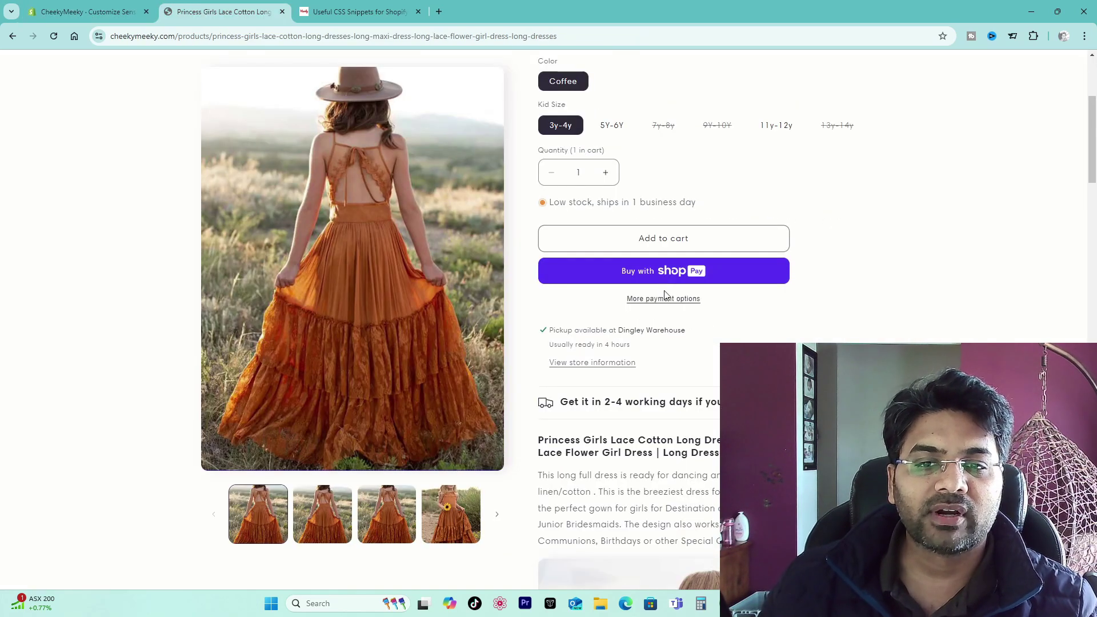
{"action": "left_click", "coordinate": [53, 37]}
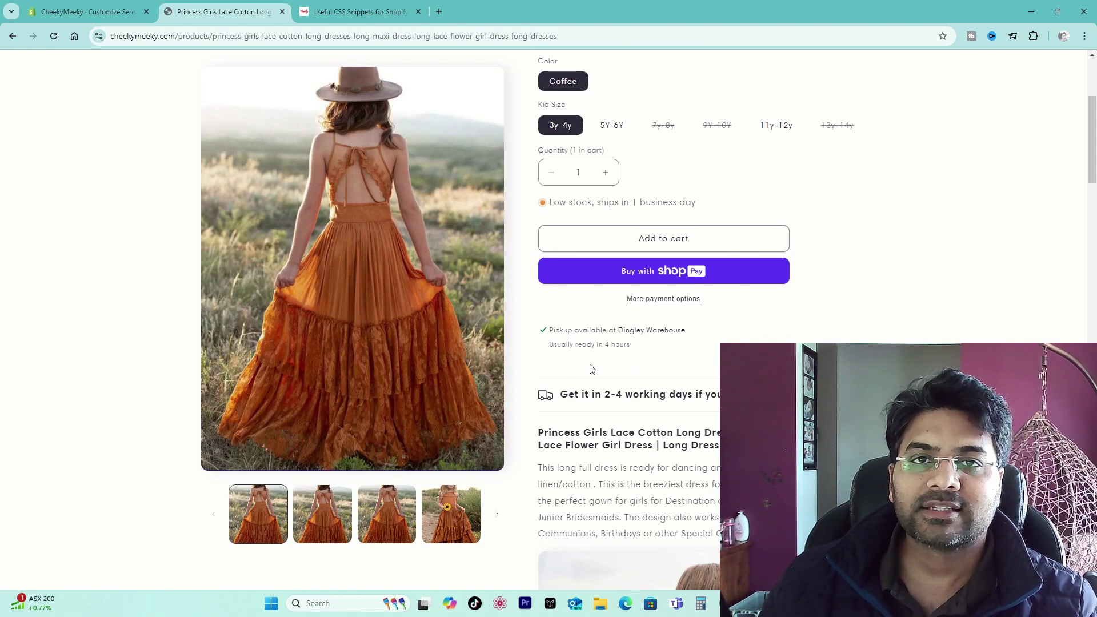
{"action": "left_click_drag", "start_coordinate": [552, 366], "coordinate": [671, 360]}
{"action": "left_click", "coordinate": [560, 368]}
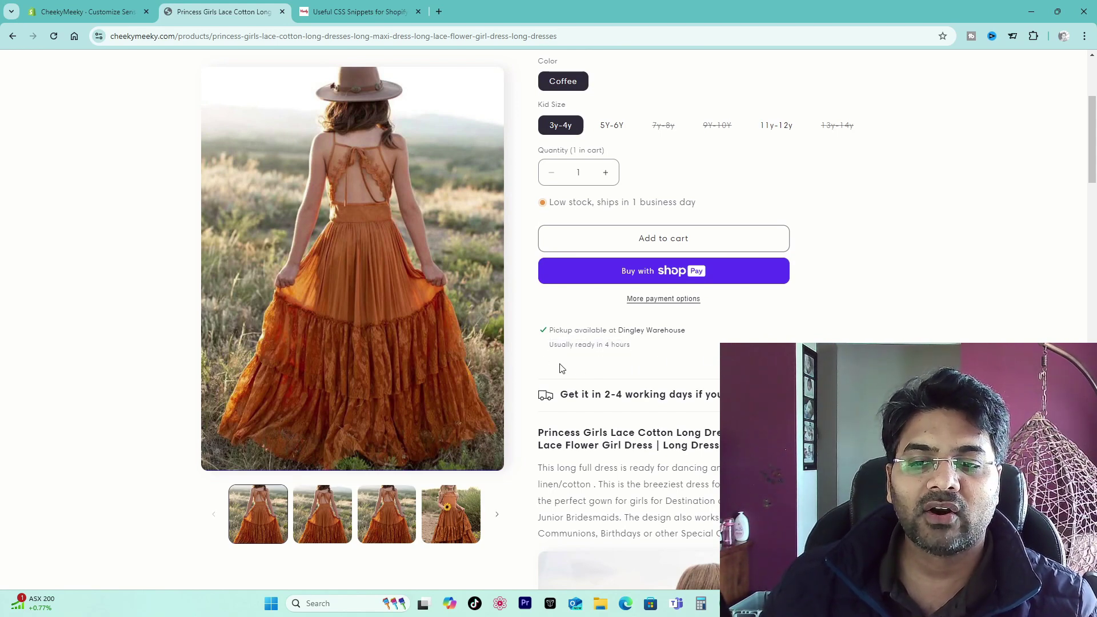
- Recheck the 'Pickup available at Dingley Warehouse' and 'Usually ready in 4 hours' lines
{"action": "left_click", "coordinate": [127, 17]}
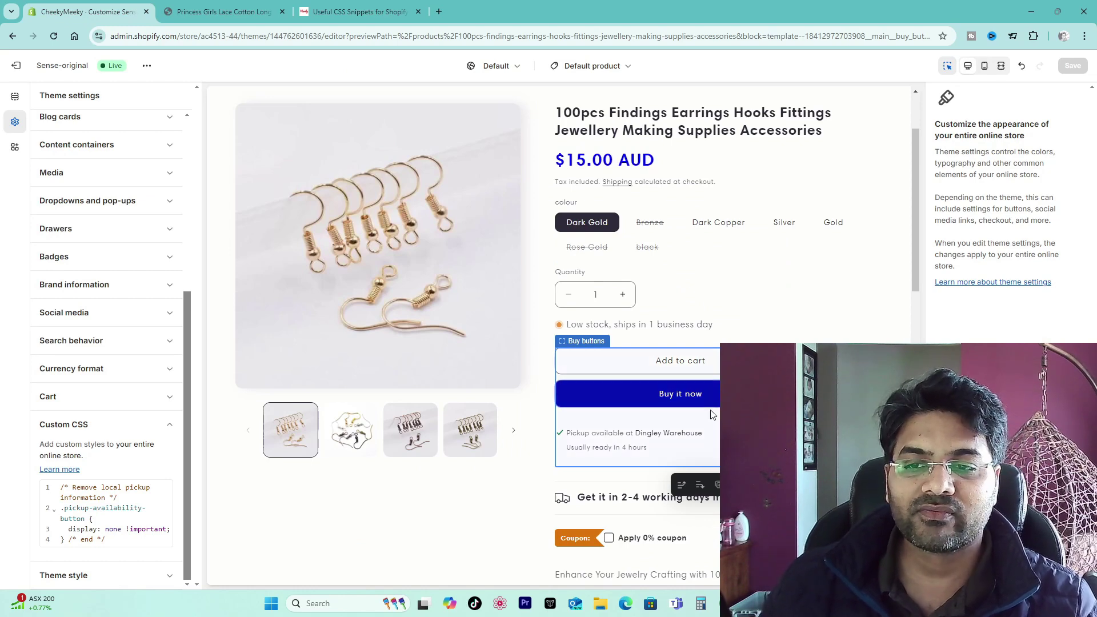
{"action": "left_click", "coordinate": [223, 11]}
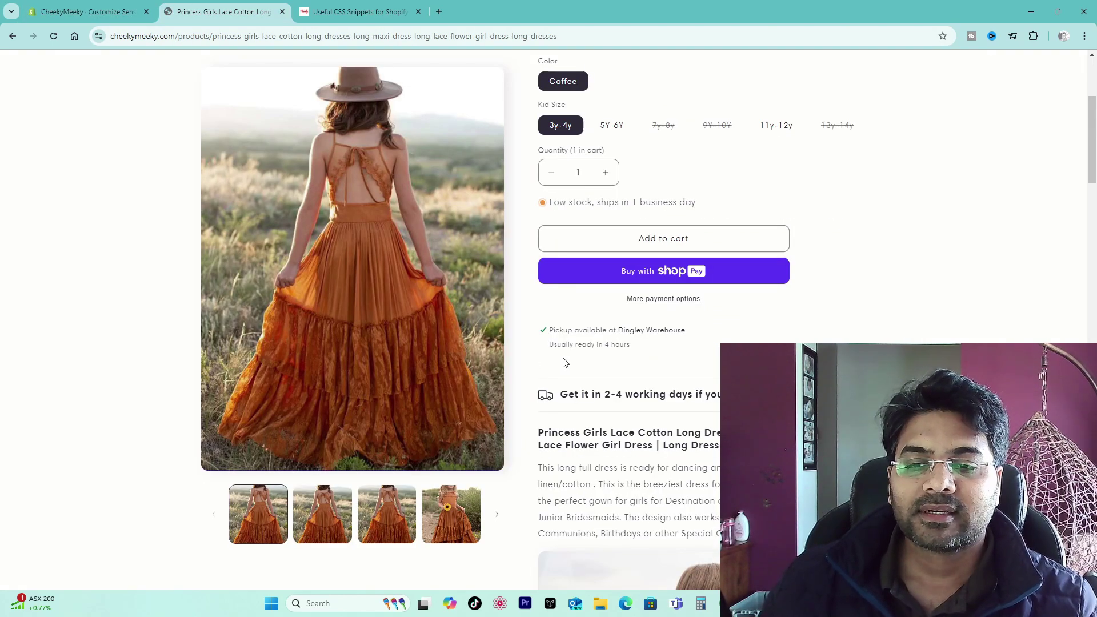
{"action": "left_click_drag", "start_coordinate": [552, 334], "coordinate": [693, 336]}
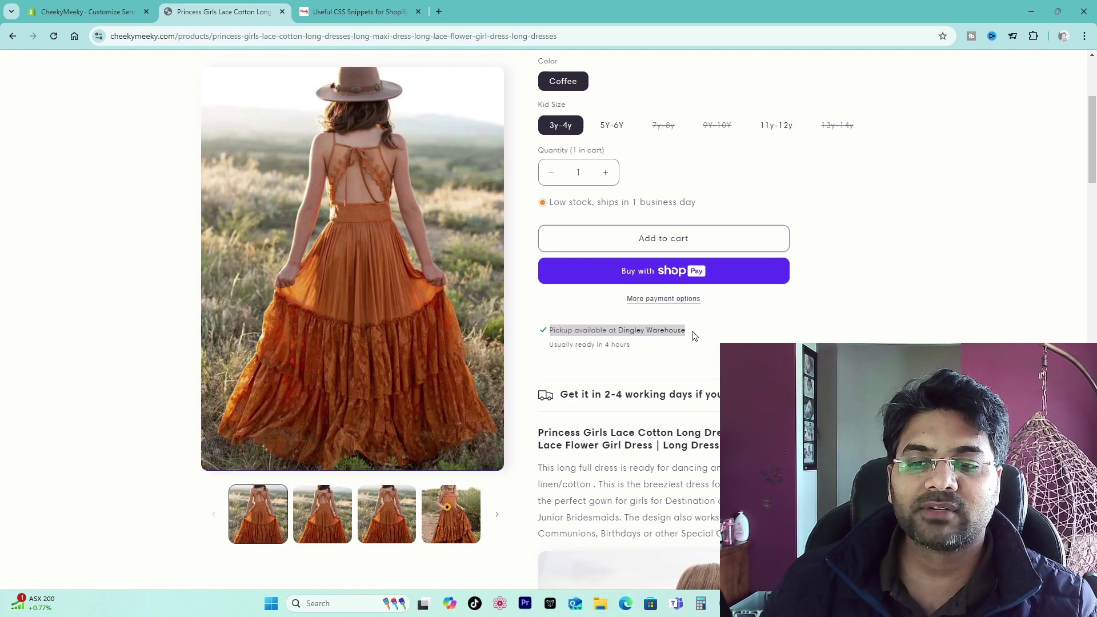
{"action": "left_click", "coordinate": [693, 336]}
{"action": "left_click_drag", "start_coordinate": [550, 335], "coordinate": [699, 332]}
{"action": "left_click", "coordinate": [607, 330]}
{"action": "left_click_drag", "start_coordinate": [550, 345], "coordinate": [673, 348]}
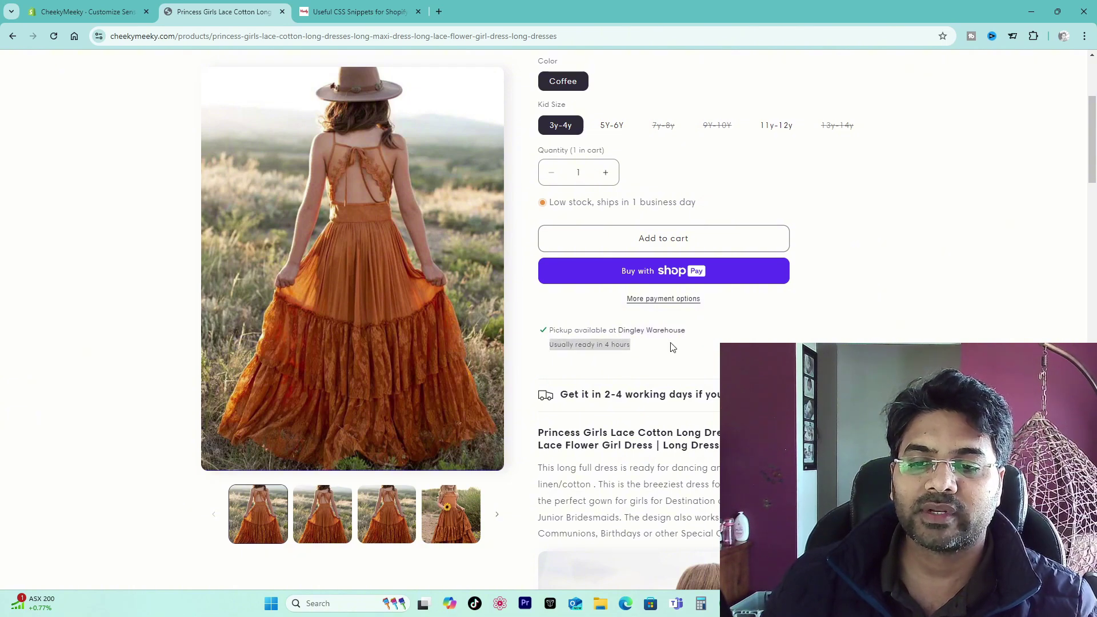